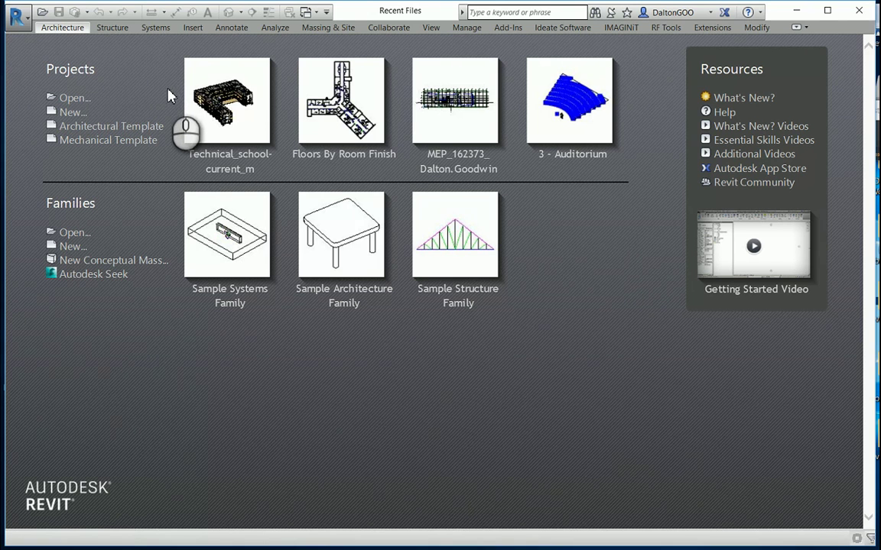
Step: Create a new project with the template file set to <None> and imperial units
left_click(73, 115)
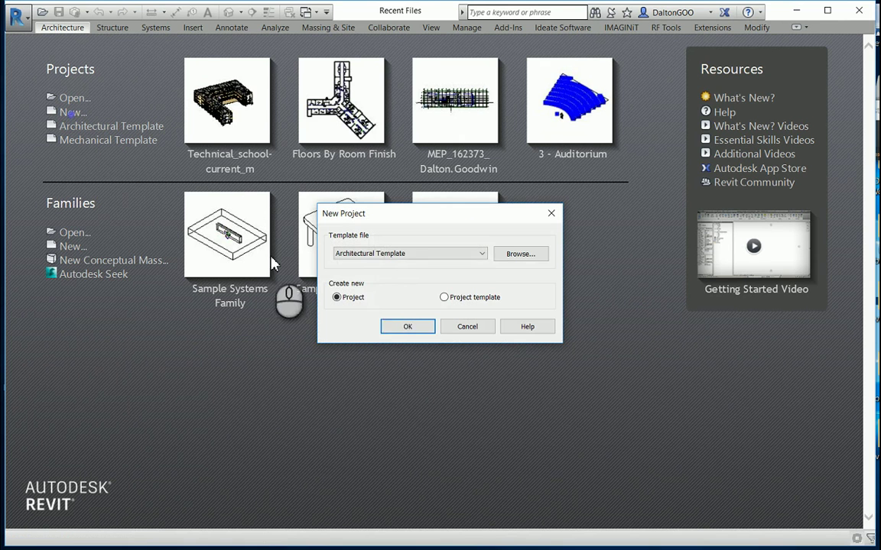
left_click(385, 253)
left_click(359, 262)
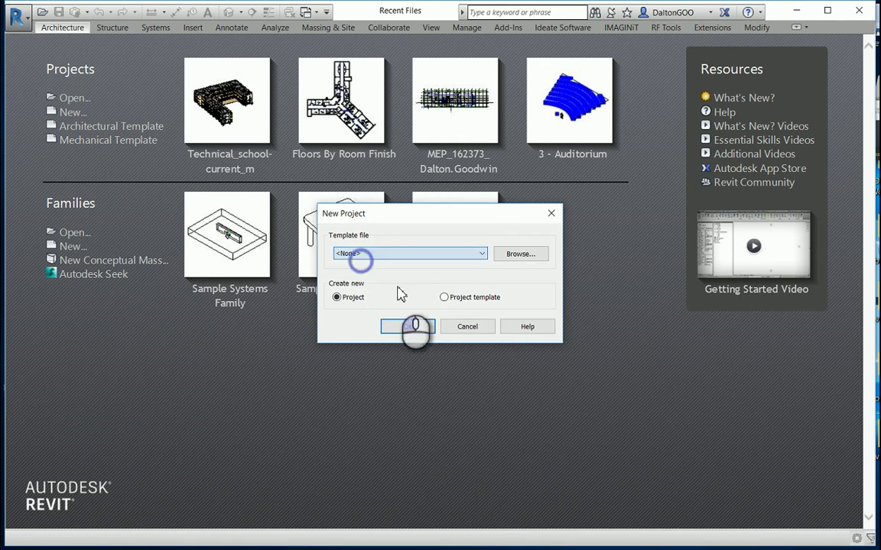
left_click(396, 327)
left_click(450, 274)
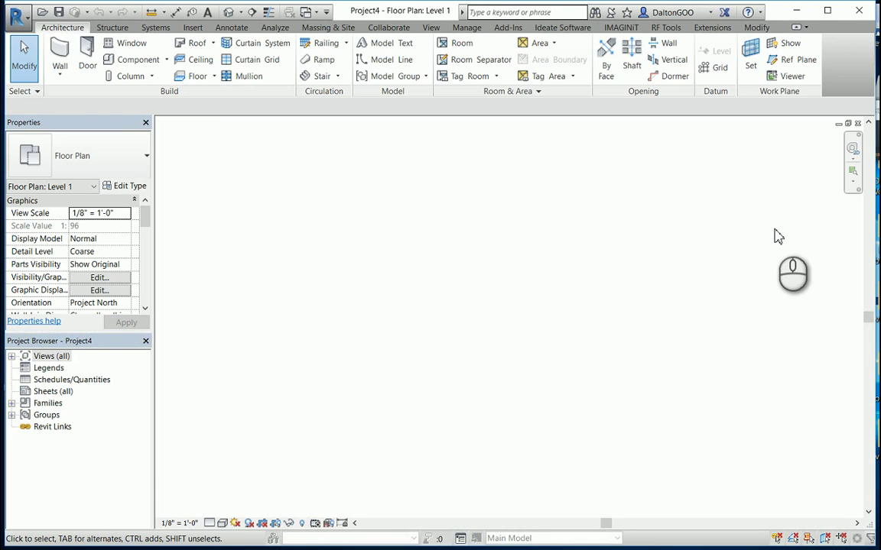
Step: Draw a rectangular enclosure of Basic Wall: Wall 1 walls, about 20' by 10'-6"
key("w")
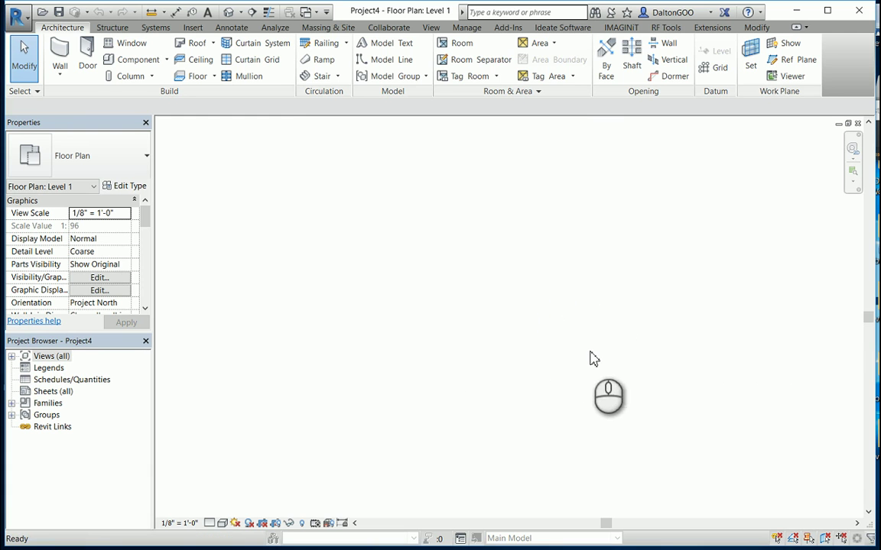
key("a")
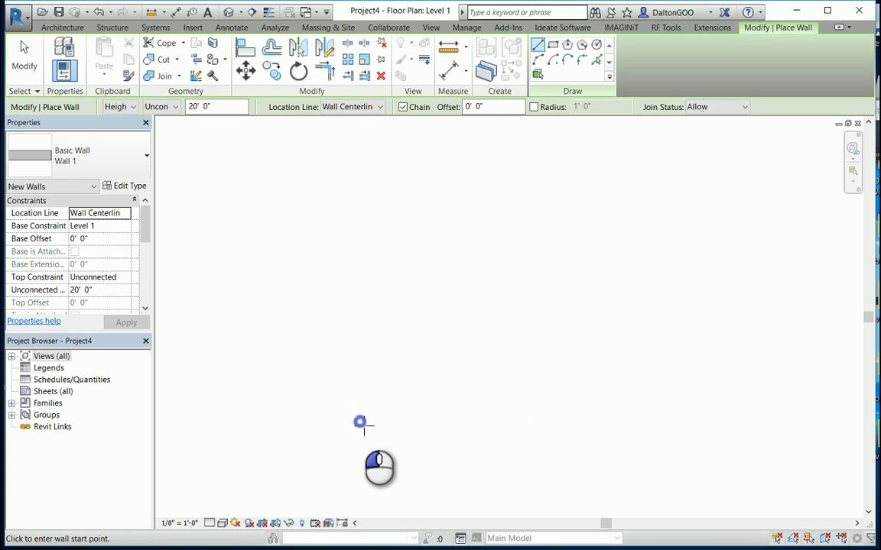
left_click(363, 425)
key("Escape")
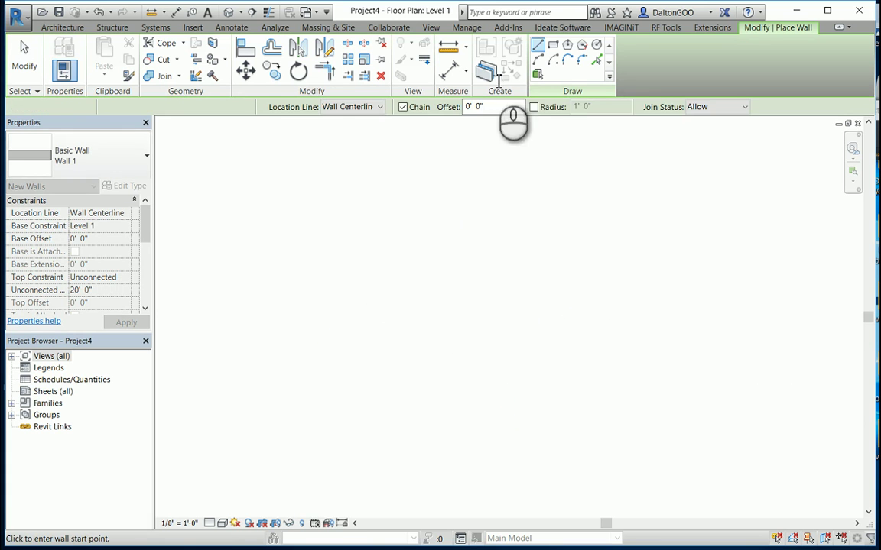
left_click(553, 45)
left_click(315, 418)
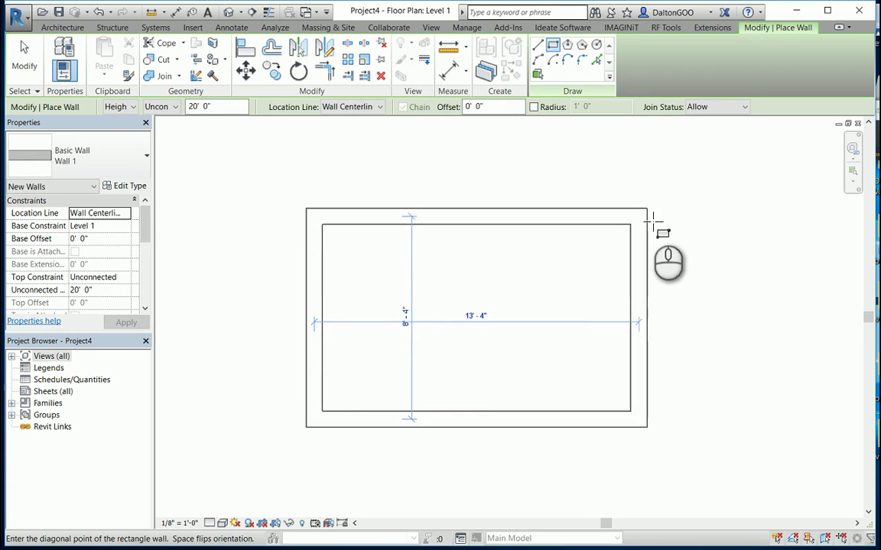
scroll(688, 252, "down", 2)
left_click(654, 239)
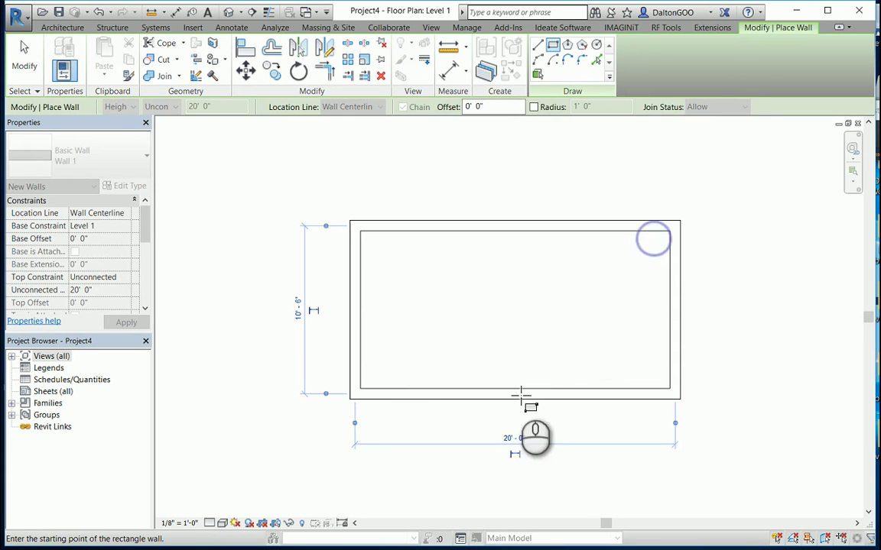
key("Escape")
key("Escape")
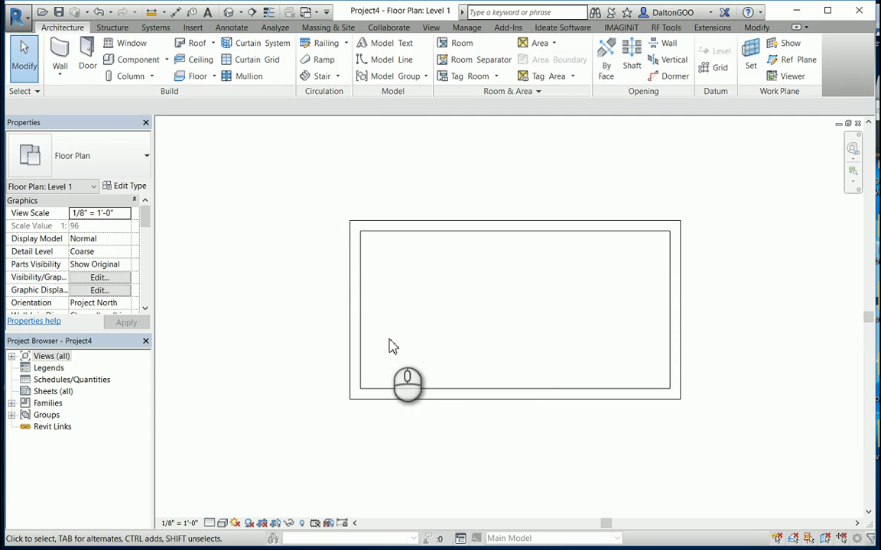
Step: Draw three separate vertical walls spaced inside the enclosure, about 5'-6", 6'-6" and 6'-6" long
key("w")
key("a")
left_click(418, 359)
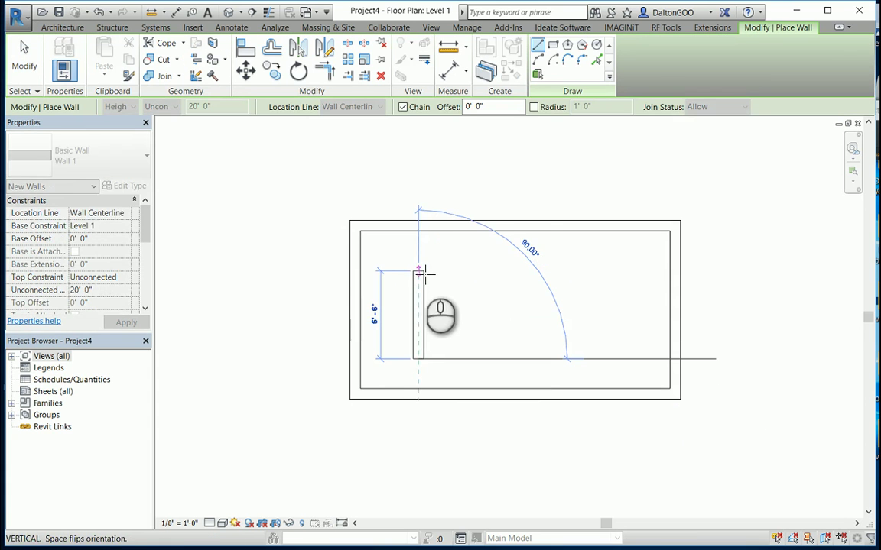
left_click(420, 272)
key("Escape")
left_click(504, 355)
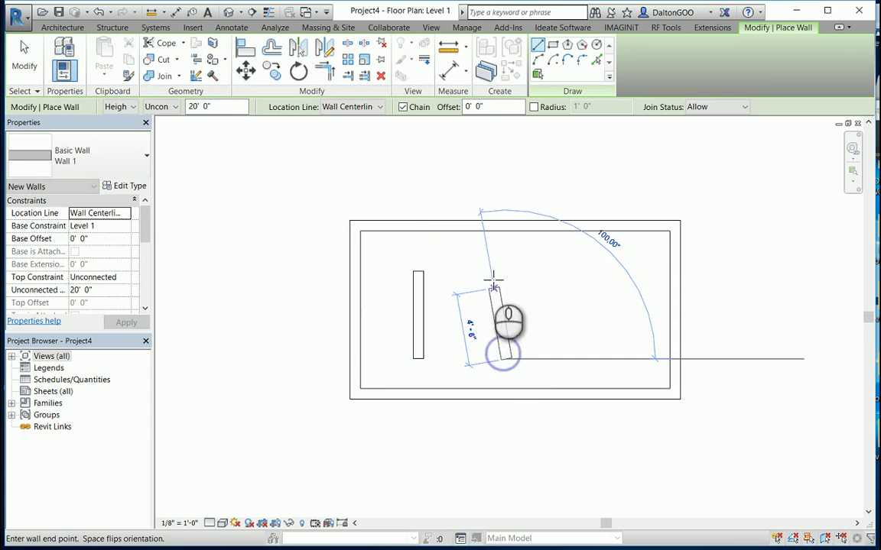
left_click(506, 254)
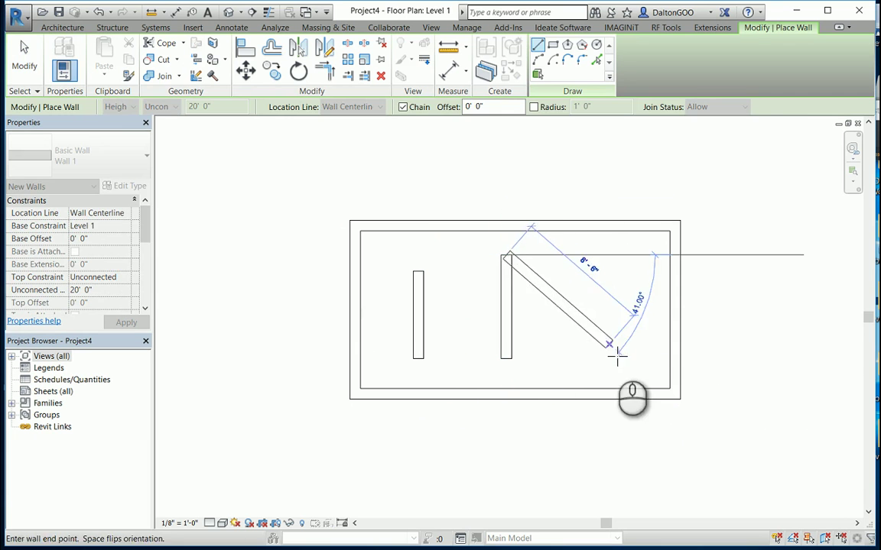
key("Escape")
left_click(598, 365)
left_click(601, 265)
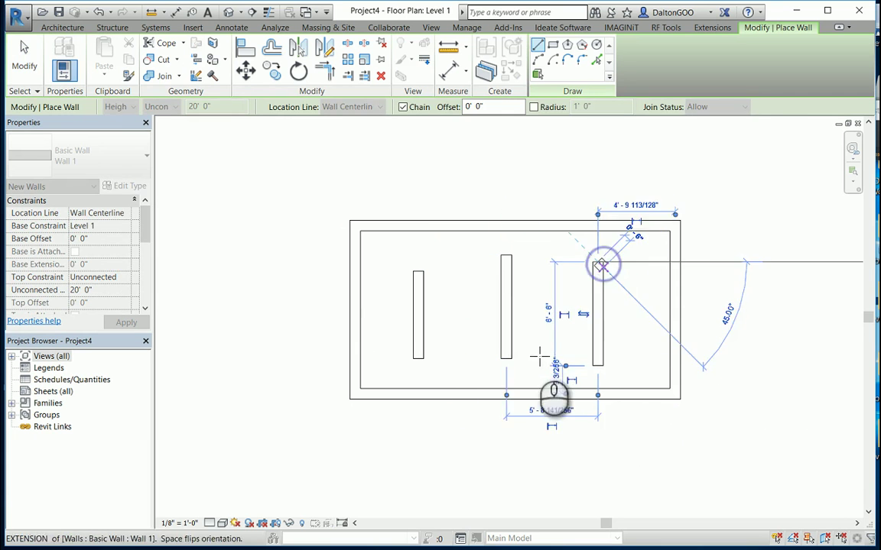
key("Escape")
Step: Draw a short horizontal wall crossing the rightmost interior wall near its middle
left_click(535, 315)
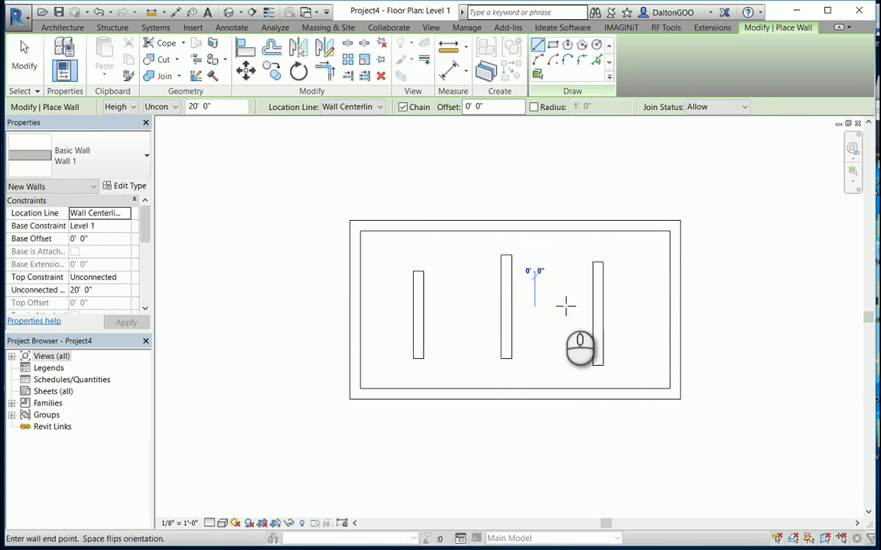
left_click(614, 314)
key("Escape")
key("Escape")
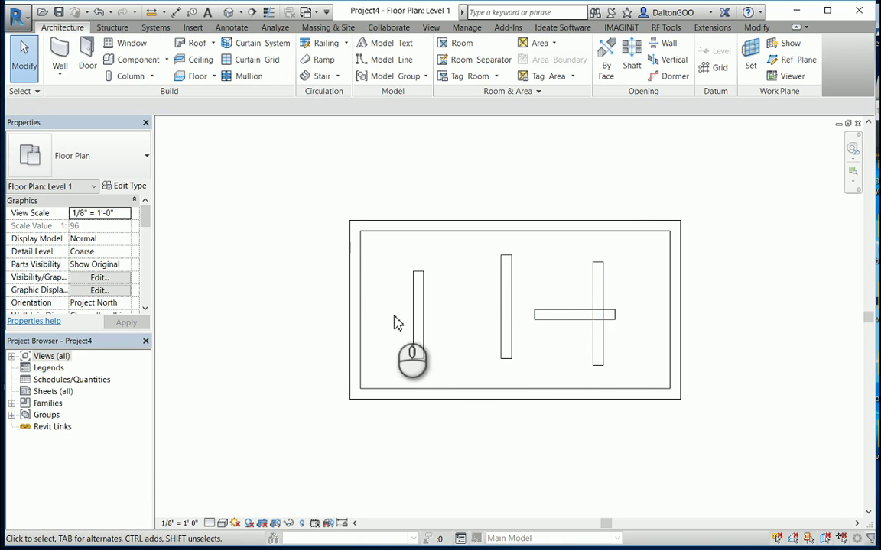
Step: Open the default 3D view and turn on its section box
left_click(540, 145)
scroll(552, 227, "up", 1)
middle_click_drag(550, 228, 532, 222)
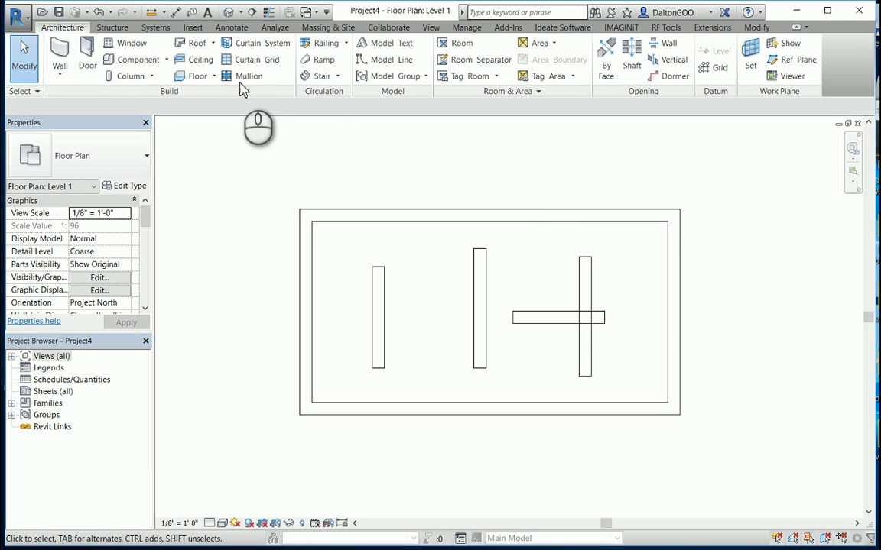
left_click(228, 12)
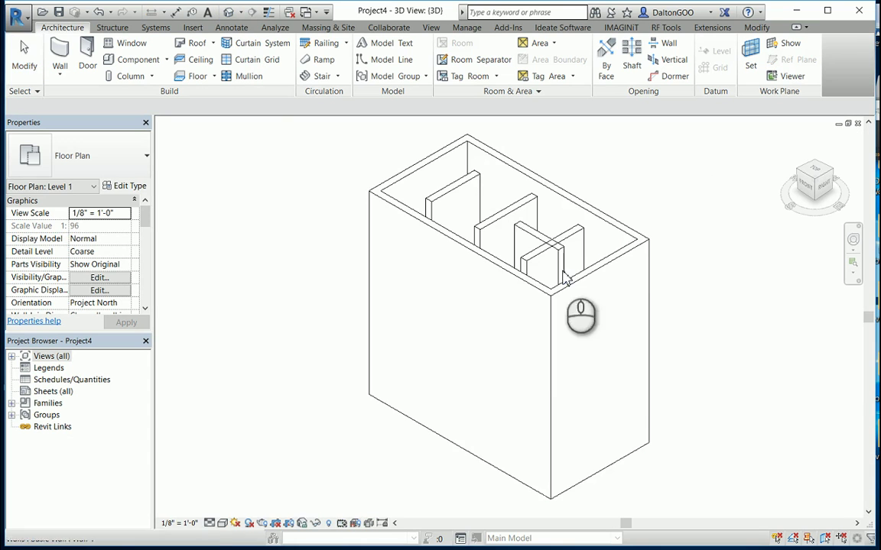
scroll(74, 264, "down", 4)
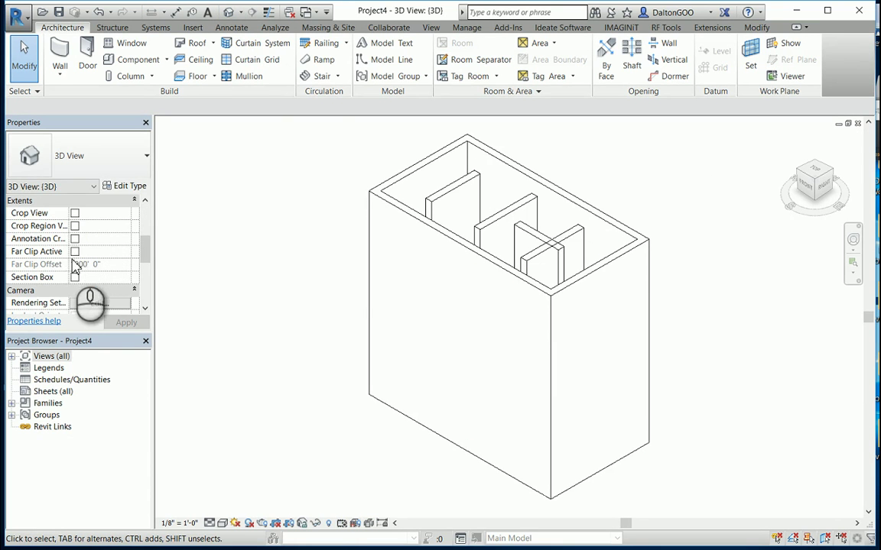
left_click(75, 278)
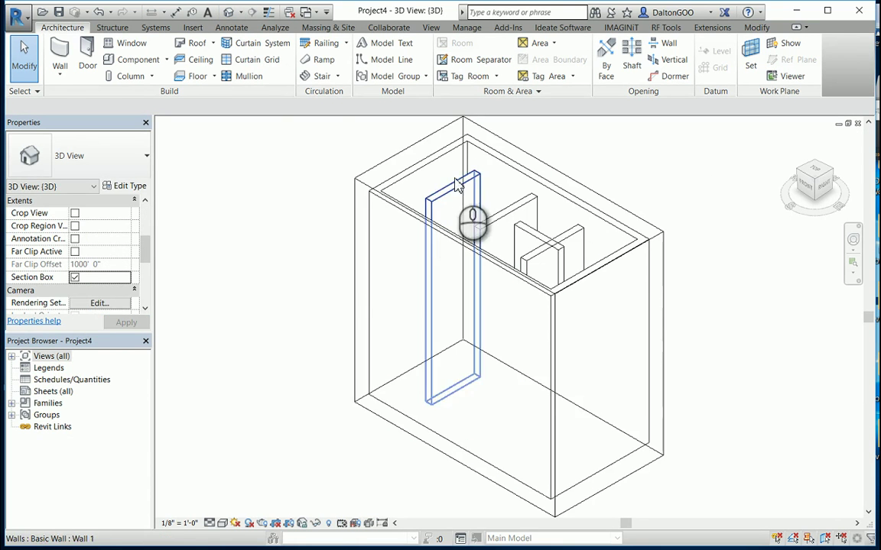
Step: Pull two opposite sides of the section box inward so it encloses only the middle interior wall and adjoining enclosure segments
left_click(410, 153)
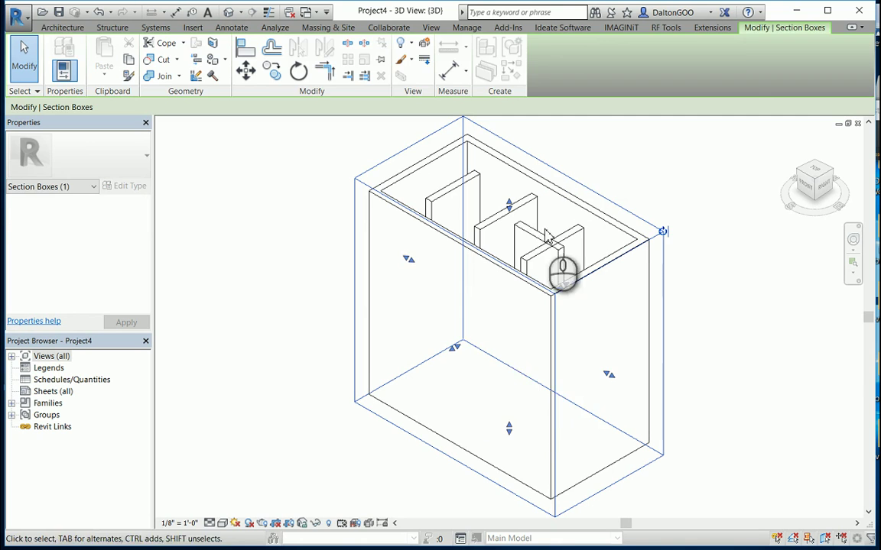
key("Escape")
left_click(519, 223)
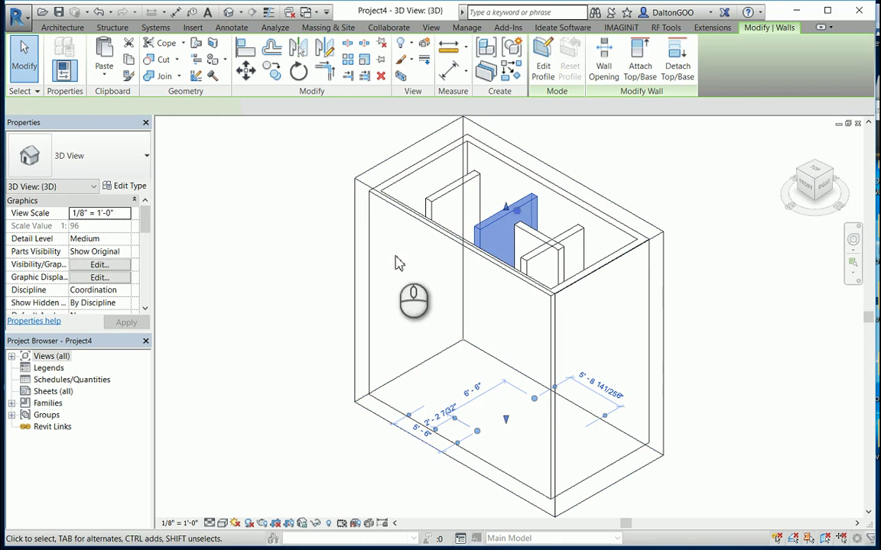
left_click(366, 174)
left_click_drag(409, 259, 475, 307)
left_click_drag(612, 377, 516, 305)
left_click(649, 143)
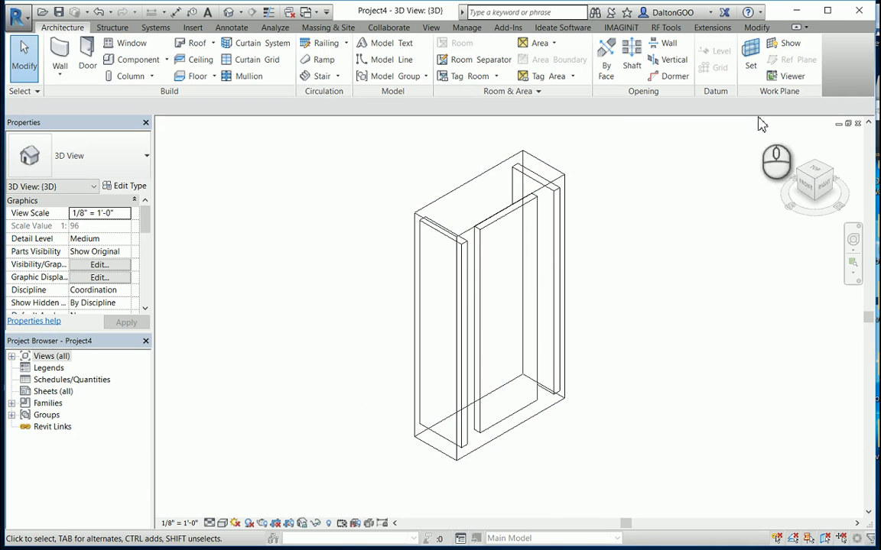
Step: In the Level 1 floor plan, draw a horizontal section just below the crossing wall and limit its depth just above the rightmost interior wall
left_click(859, 124)
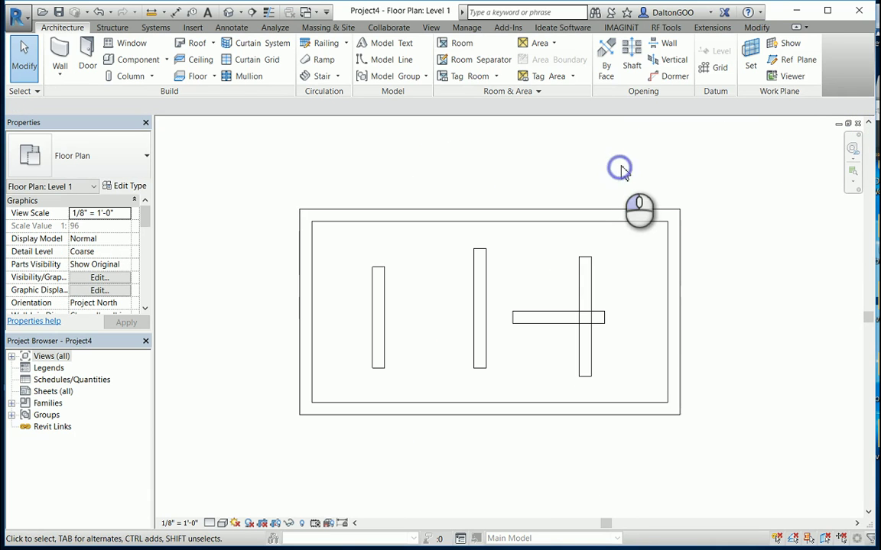
key("e")
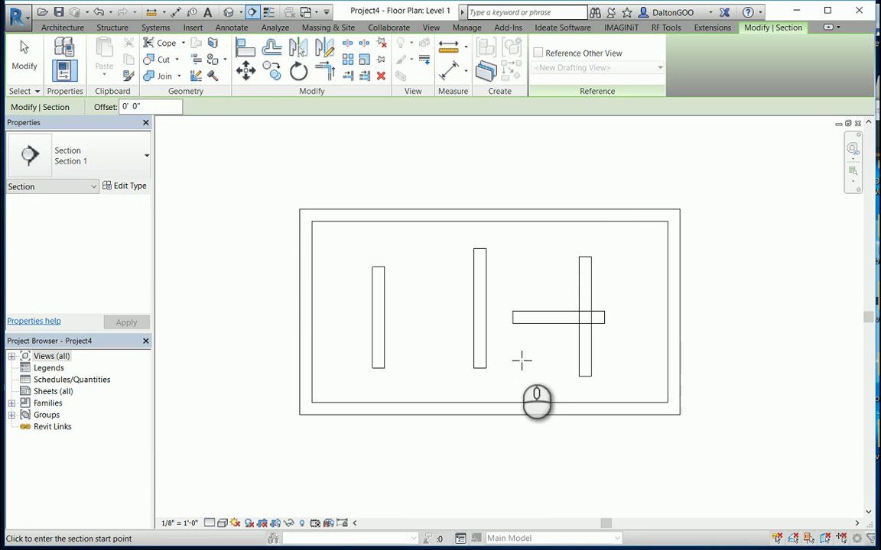
left_click(506, 344)
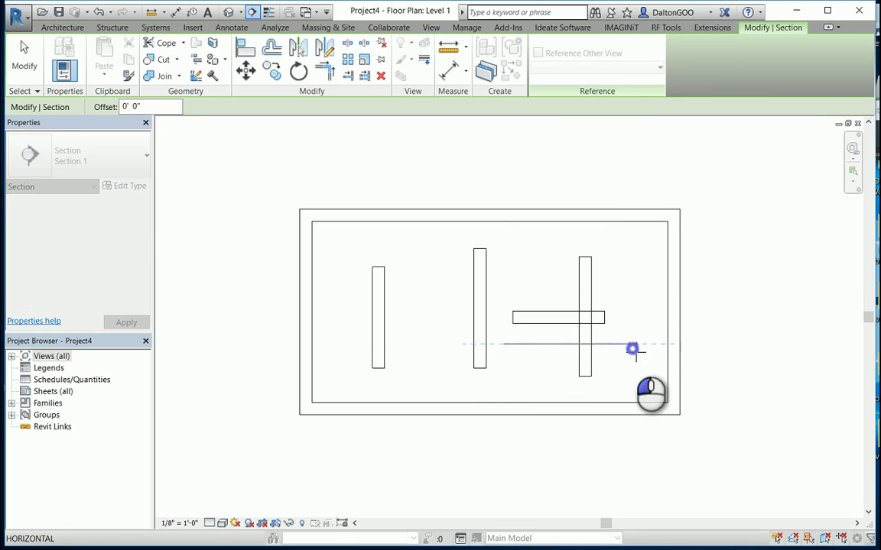
left_click(633, 347)
left_click_drag(568, 204, 579, 262)
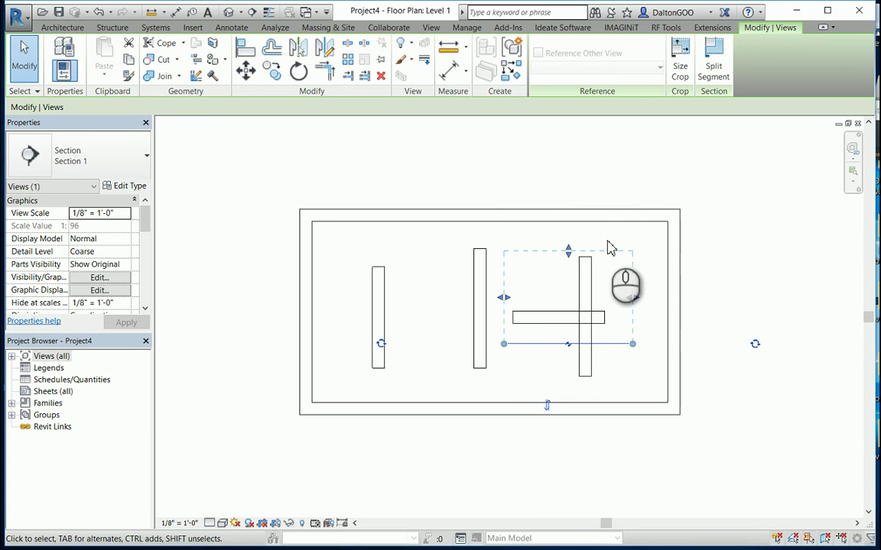
left_click(705, 153)
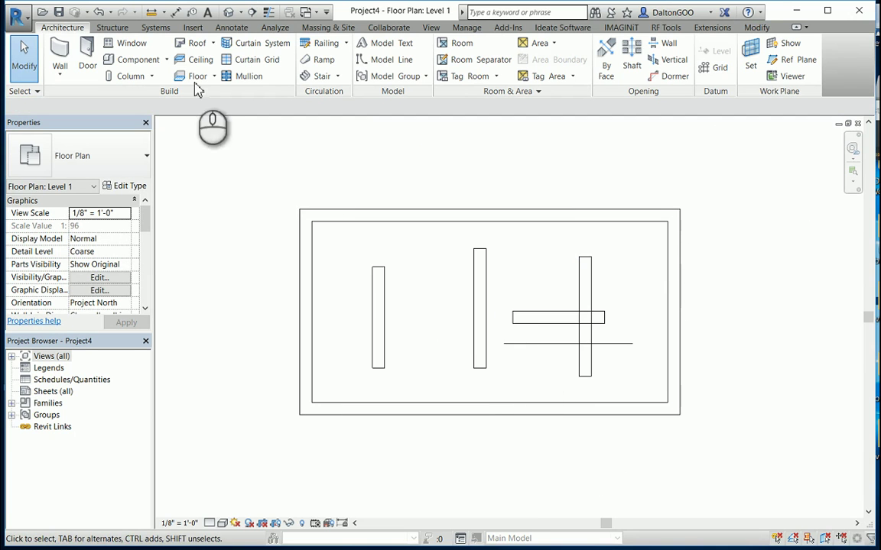
Step: Orient the 3D view to Section: Section 1
left_click(231, 13)
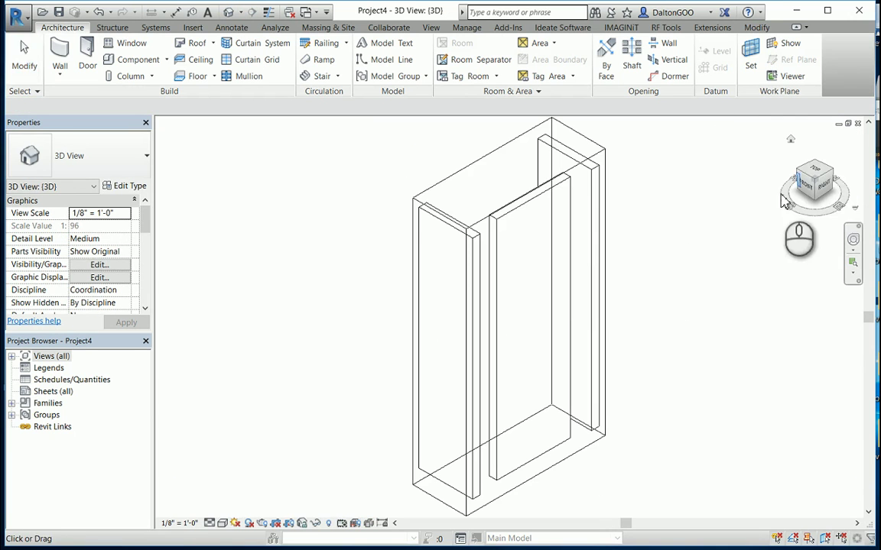
right_click(813, 180)
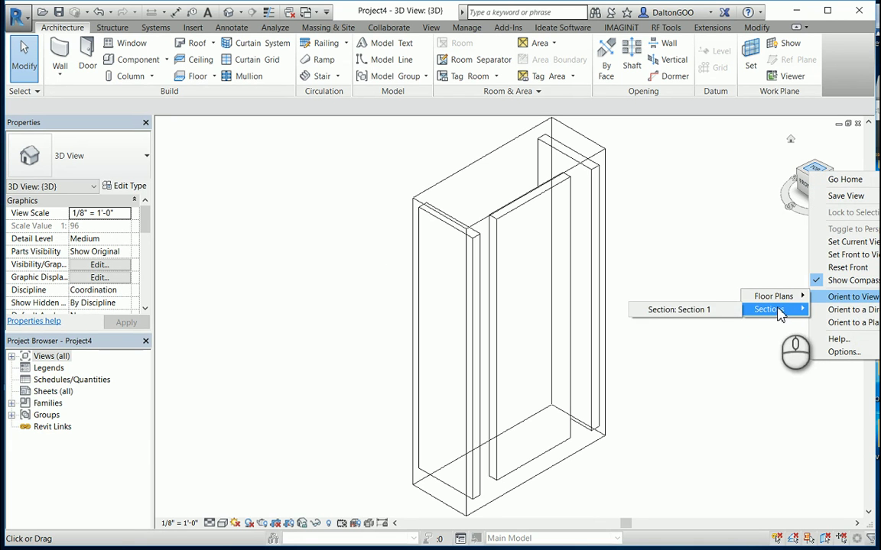
left_click(709, 310)
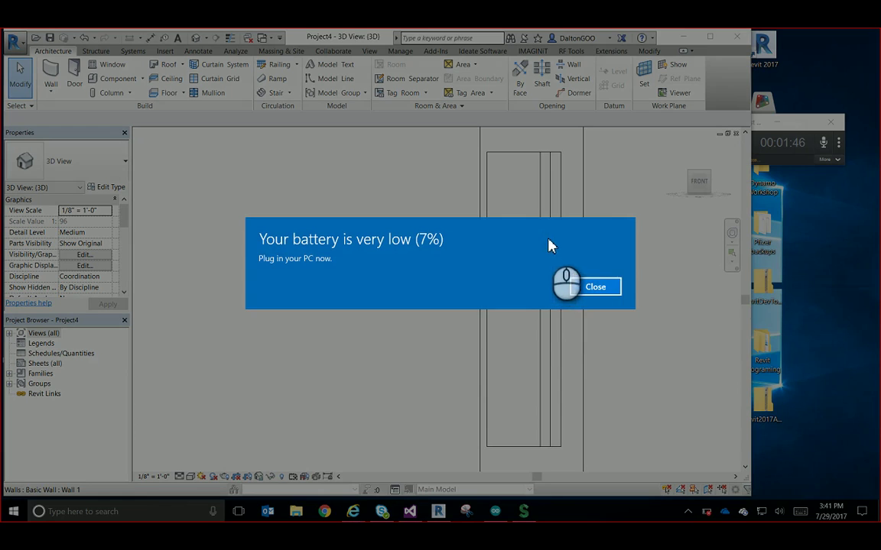
left_click(580, 283)
middle_click_drag(496, 319, 561, 372, "shift")
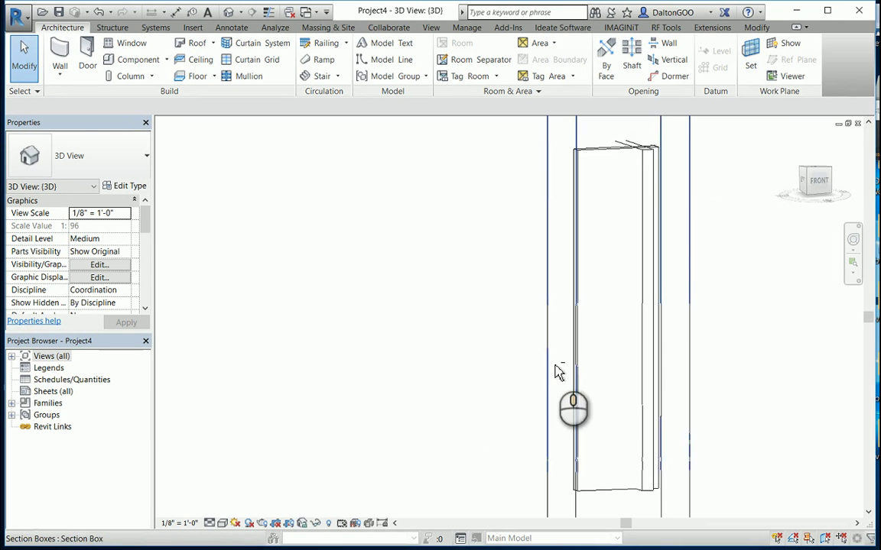
middle_click_drag(574, 252, 603, 379, "shift")
middle_click_drag(655, 176, 623, 153, "shift")
Step: Restore the view windows and extend the section's depth beyond the enclosure's upper wall and its left extent past the middle interior wall
left_click(848, 123)
left_click(625, 146)
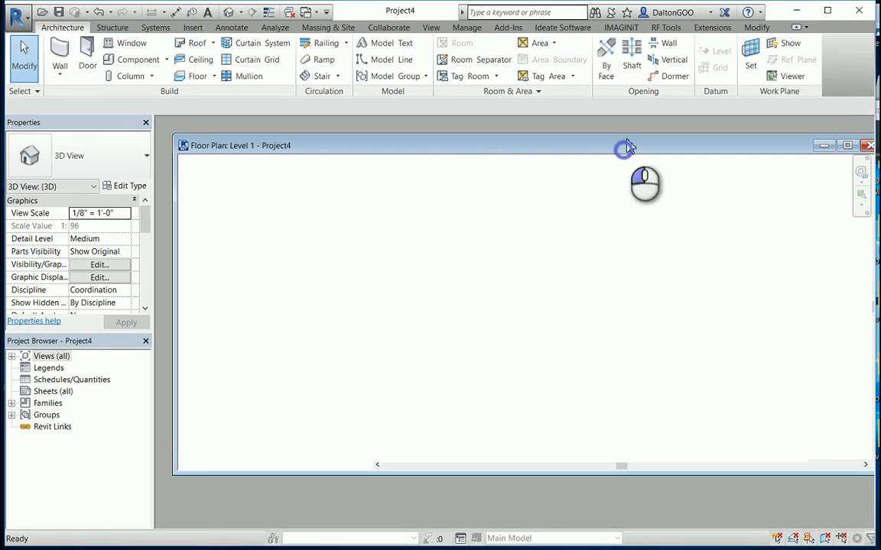
left_click(609, 382)
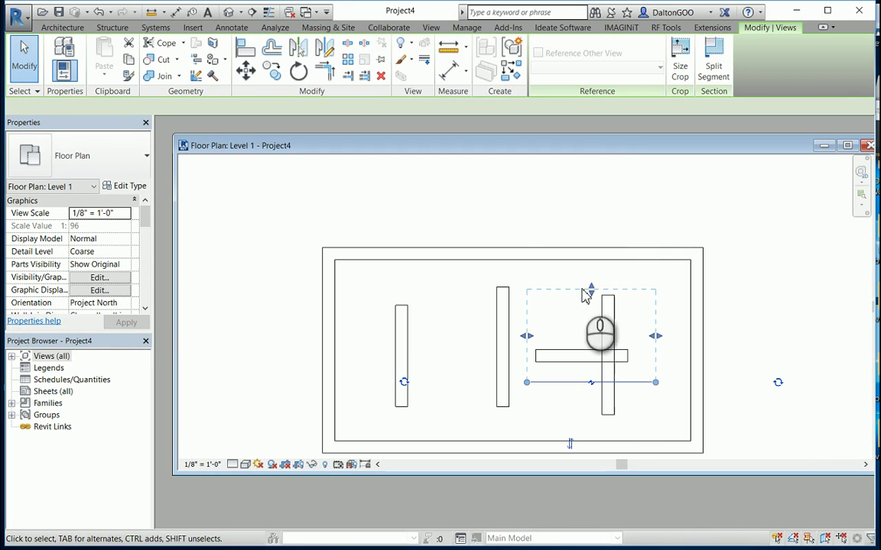
left_click_drag(590, 289, 591, 186)
left_click_drag(527, 281, 437, 314)
left_click(721, 204)
Step: Rearrange the floor plan and 3D view windows so both are visible, with the whole section box in the 3D view
left_click_drag(768, 149, 731, 249)
left_click_drag(677, 198, 676, 146)
left_click(618, 277)
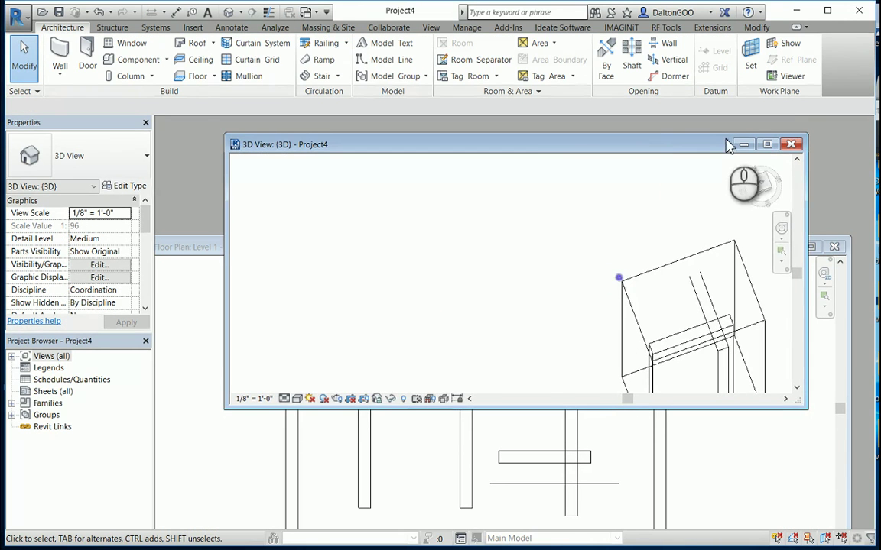
left_click_drag(732, 143, 711, 132)
scroll(658, 190, "down", 3)
scroll(562, 300, "down", 2)
middle_click_drag(575, 327, 568, 270)
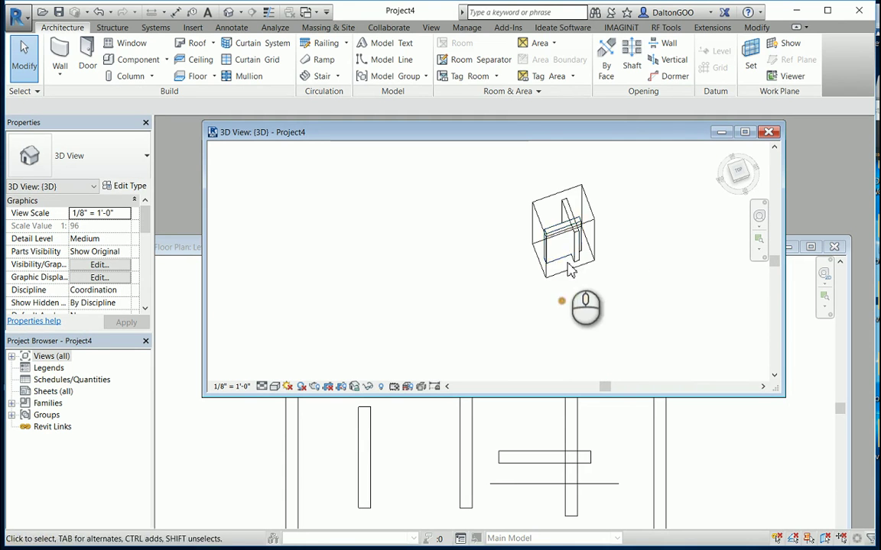
Step: Orient the 3D view to Section: Section 1 again and orbit it to show the whole updated section box
middle_click_drag(603, 218, 571, 311)
scroll(578, 310, "up", 3)
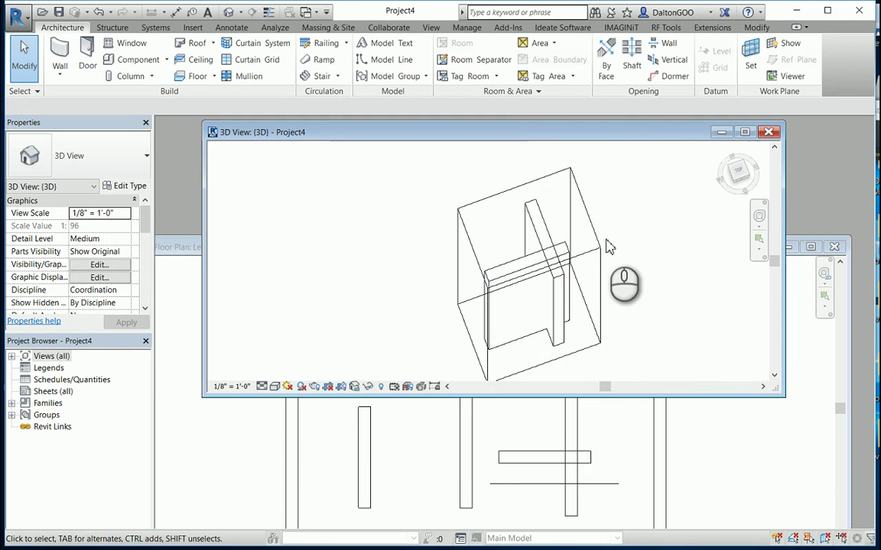
right_click(737, 179)
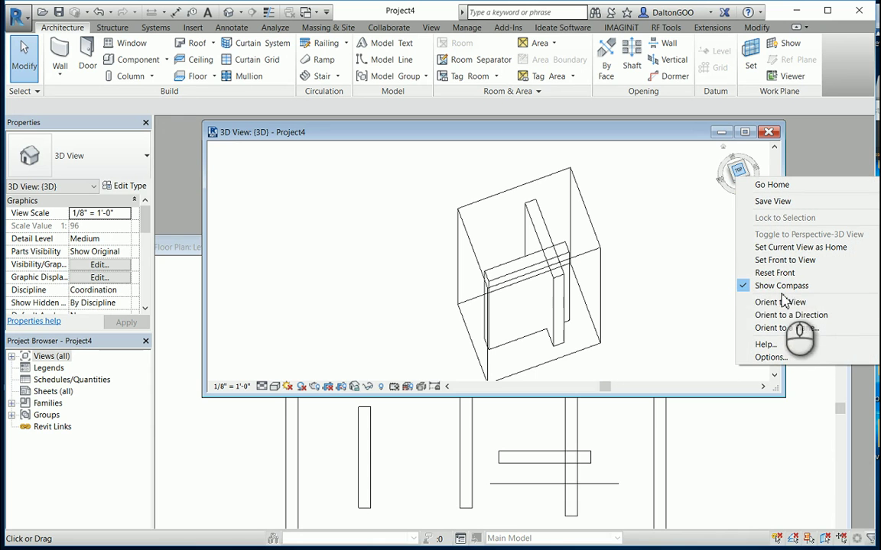
mouse_move(784, 305)
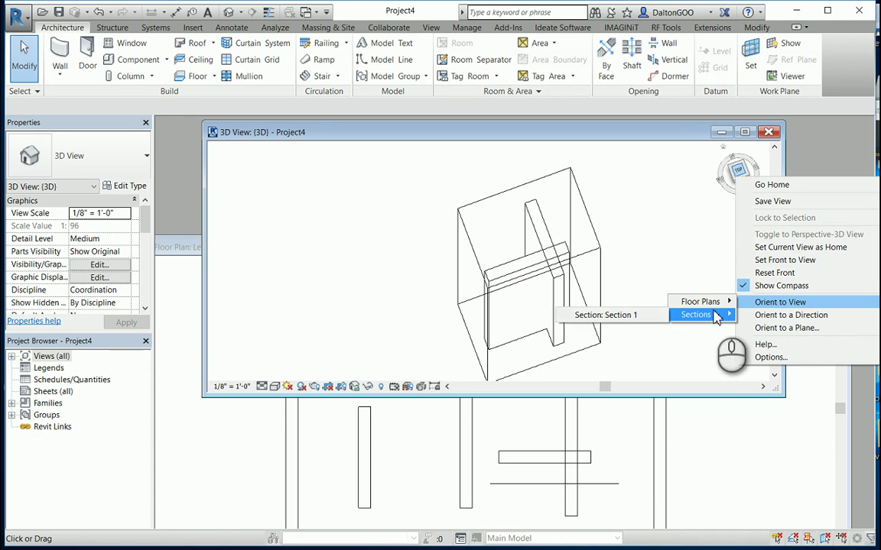
left_click(612, 315)
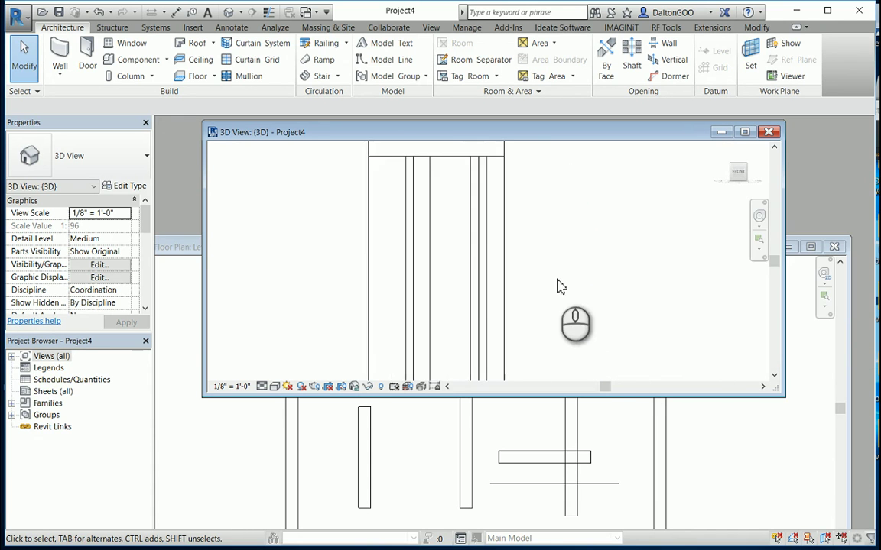
mouse_move(555, 243)
middle_mouse_down("shift")
mouse_move(629, 281)
mouse_move(613, 224)
mouse_move(542, 281)
mouse_move(563, 211)
mouse_move(538, 303)
mouse_move(534, 295)
mouse_move(581, 244)
mouse_move(633, 240)
mouse_move(589, 260)
middle_mouse_up("shift")
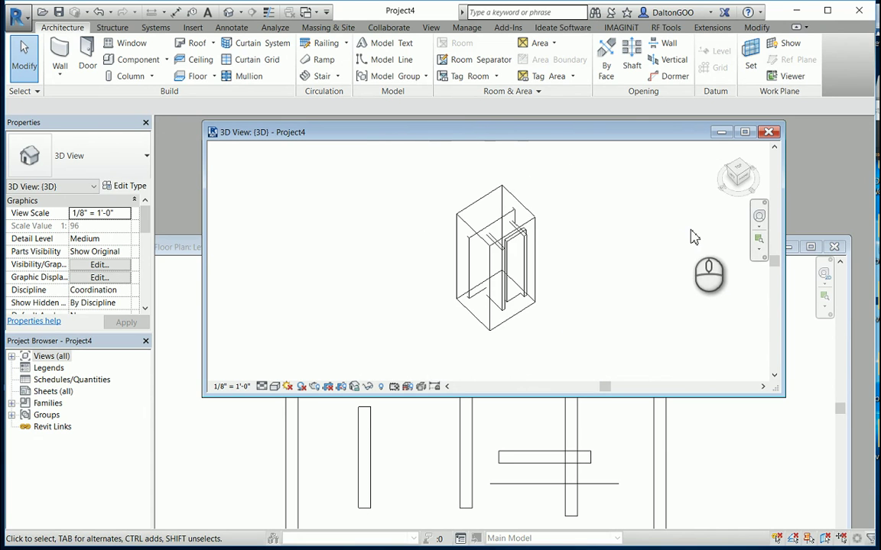
Step: Close the 3D view and maximize the Level 1 floor plan window
left_click(768, 134)
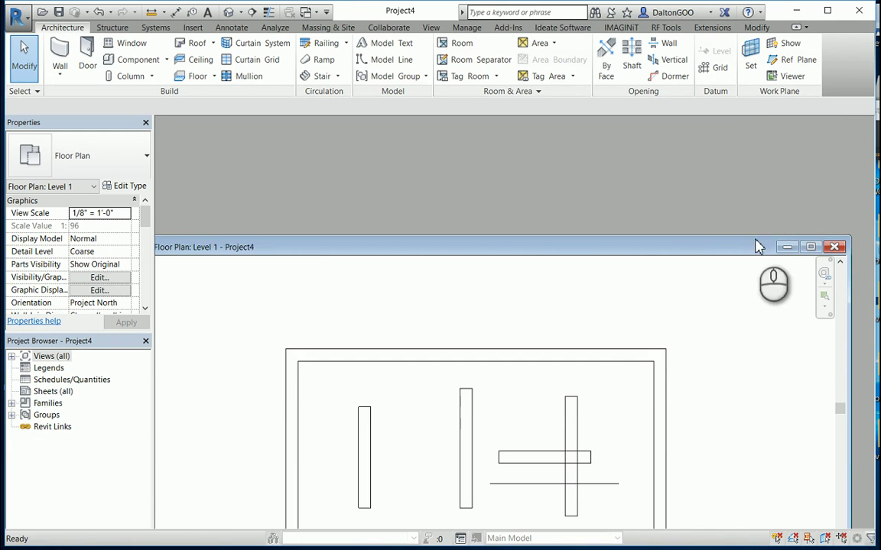
left_click_drag(698, 246, 731, 149)
left_click(841, 152)
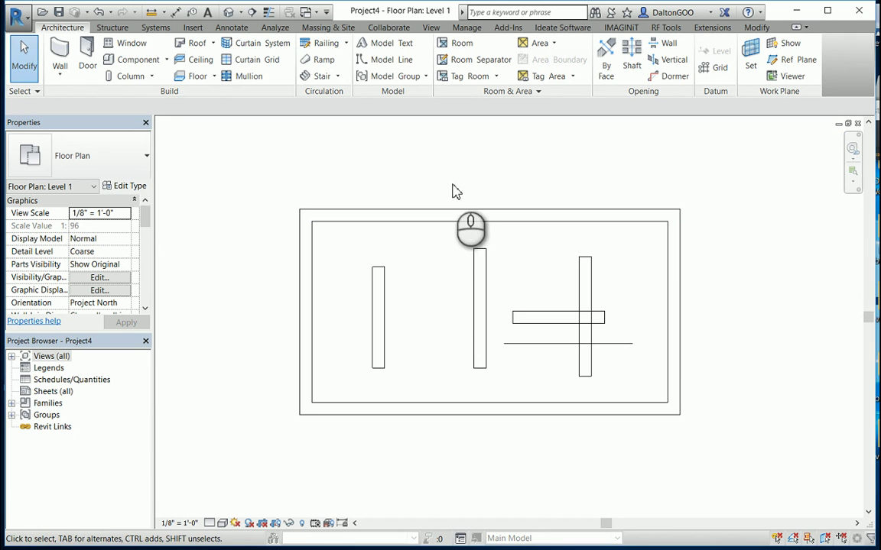
Step: Fit the 3D section box around the middle interior wall with Selection Box, and select the box to inspect its grips
left_click(480, 256)
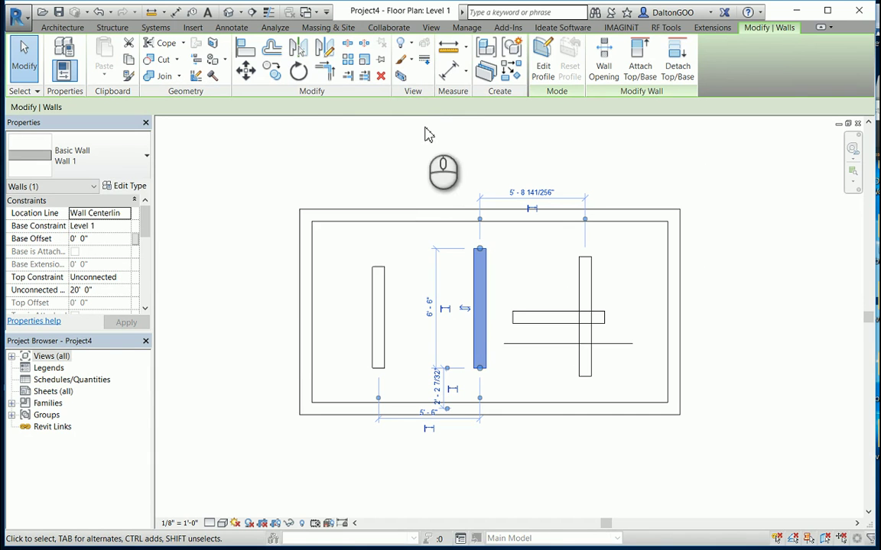
left_click(402, 79)
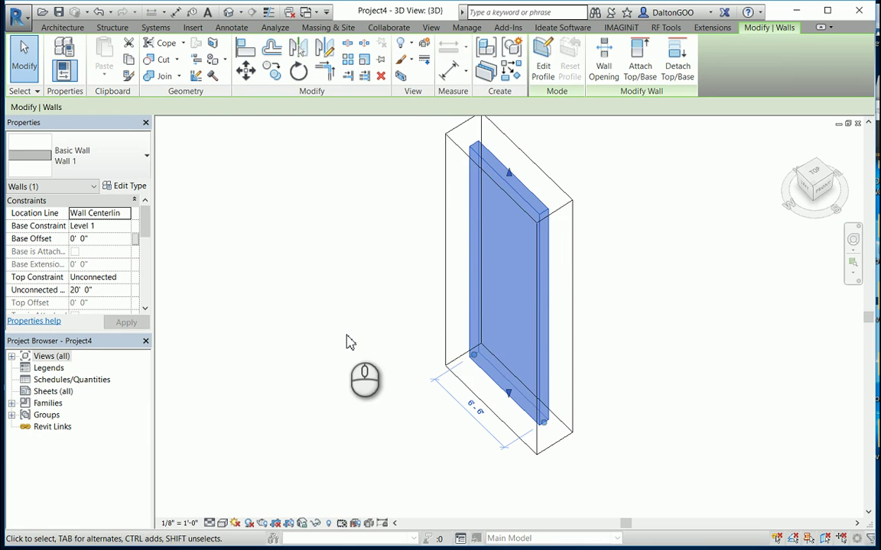
middle_click_drag(495, 220, 477, 311, "shift")
left_click(535, 211)
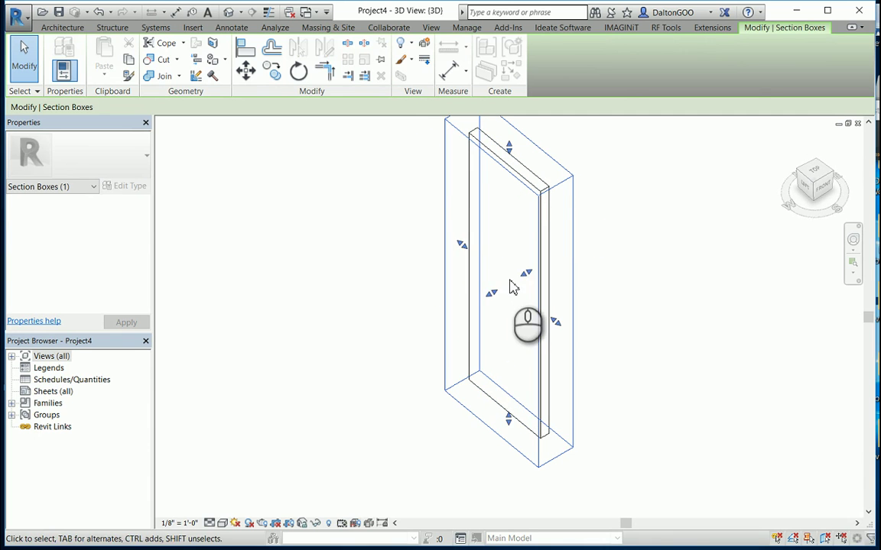
left_click(584, 203)
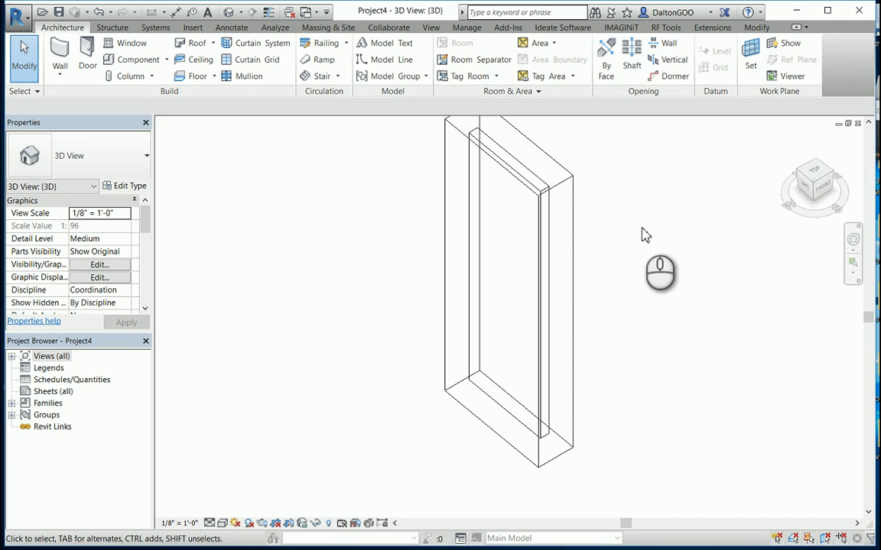
Step: From the Level 1 floor plan, apply Selection Box to the leftmost and rightmost interior walls, and close the 3D view after inspecting it from several angles
left_click(858, 125)
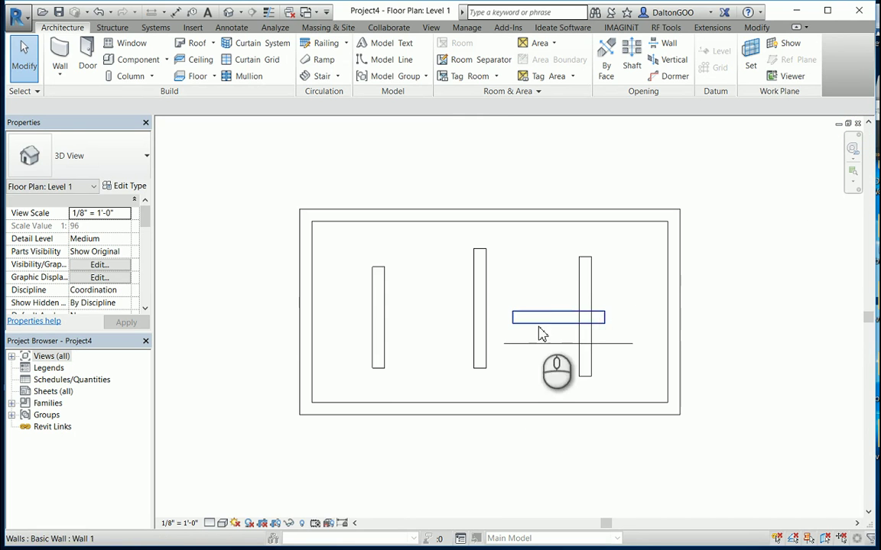
left_click(586, 283)
left_click(382, 306, "ctrl")
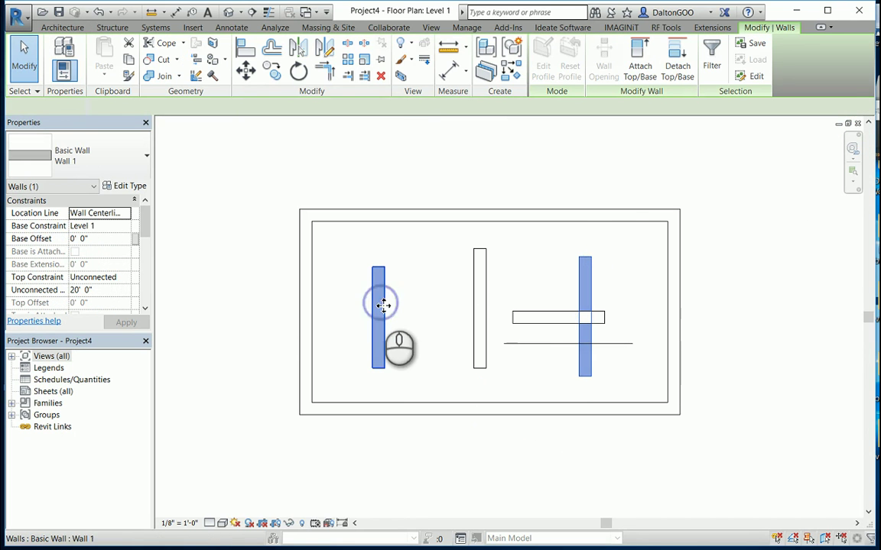
left_click(399, 75)
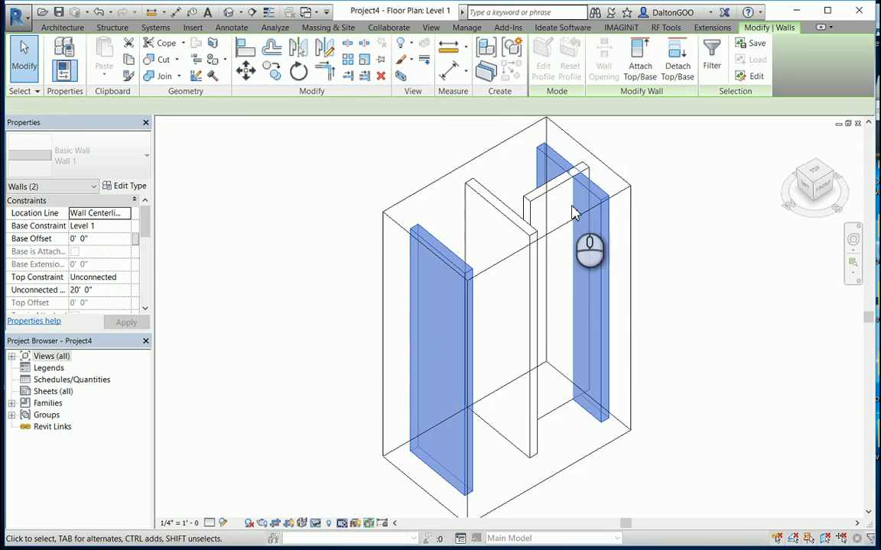
middle_click_drag(712, 204, 687, 237, "shift")
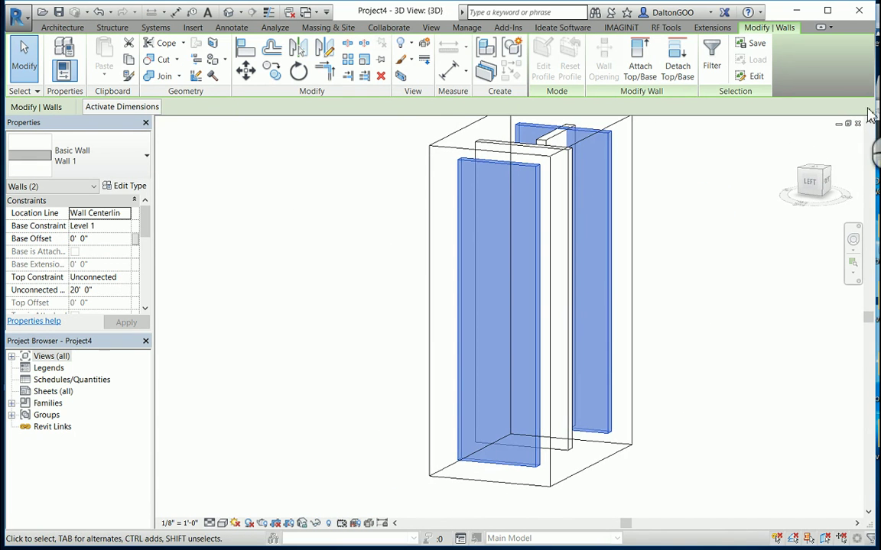
middle_click_drag(605, 294, 857, 121, "shift")
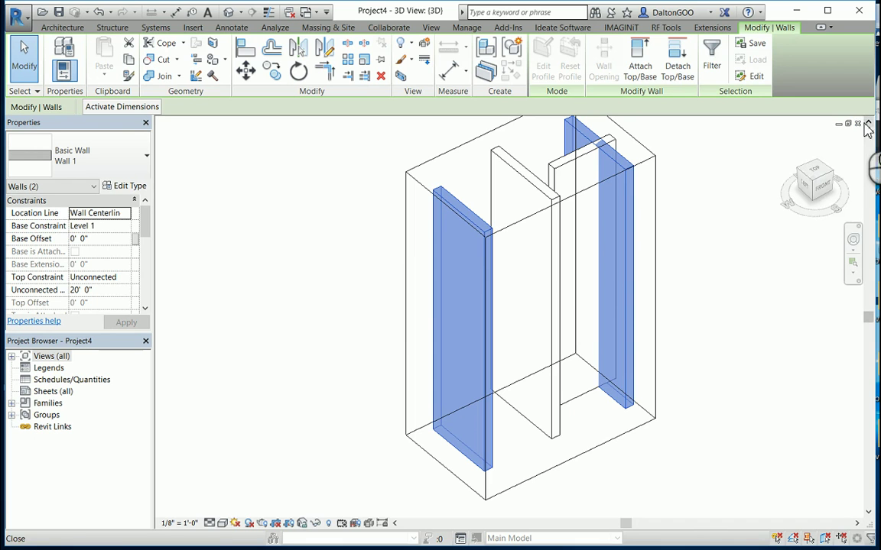
left_click(857, 121)
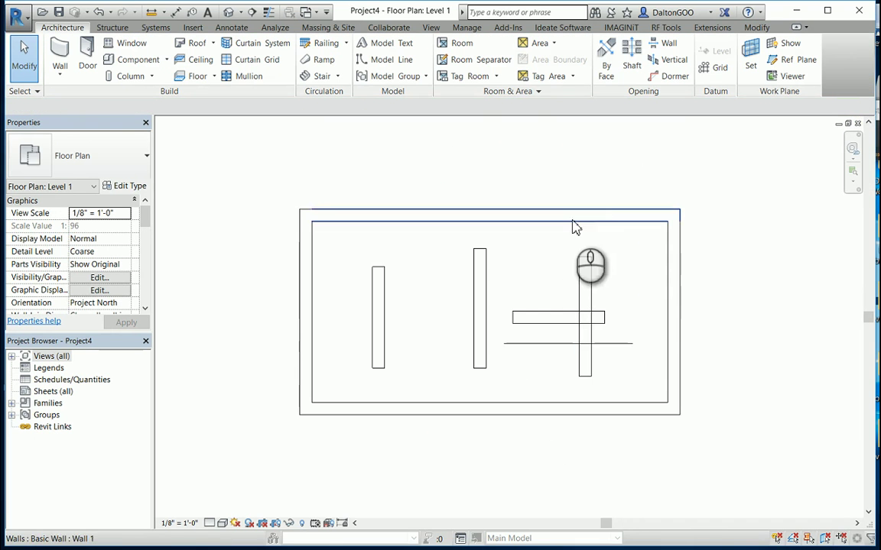